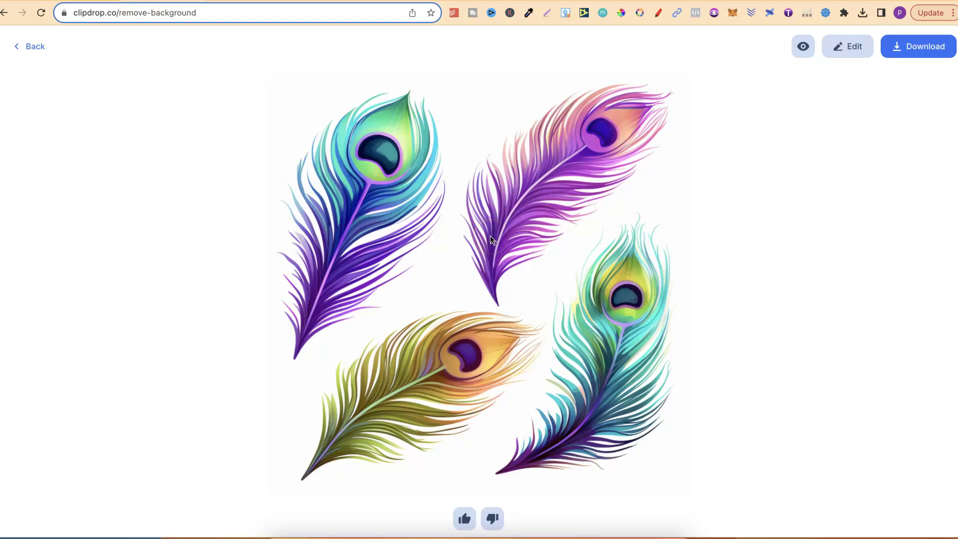
# - Show the peacock feathers on Clipdrop's transparent checkerboard background
pyautogui.click(801, 48)
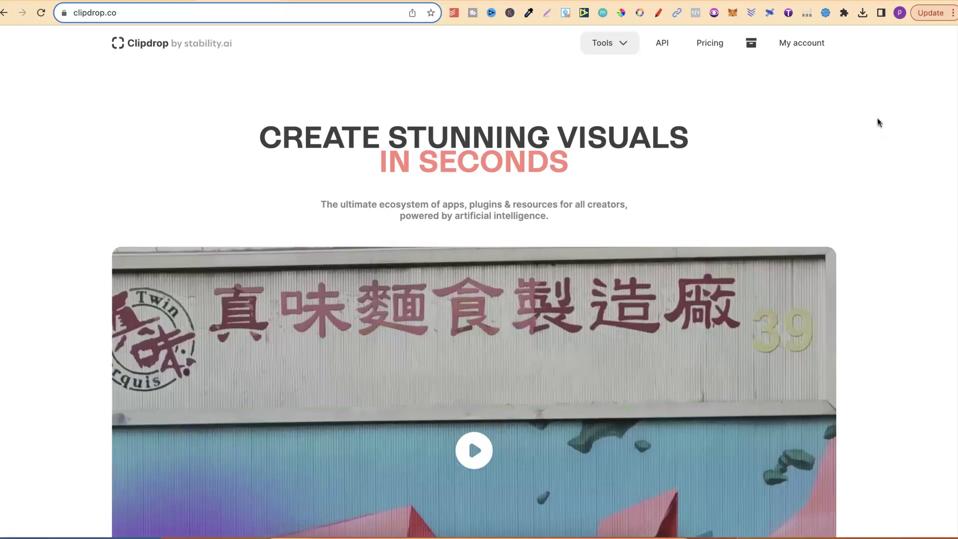
# - Browse the TOOLS cards, then view pricing for the £0 free and £5/month Pro plans
pyautogui.scroll(-6, 871, 179)
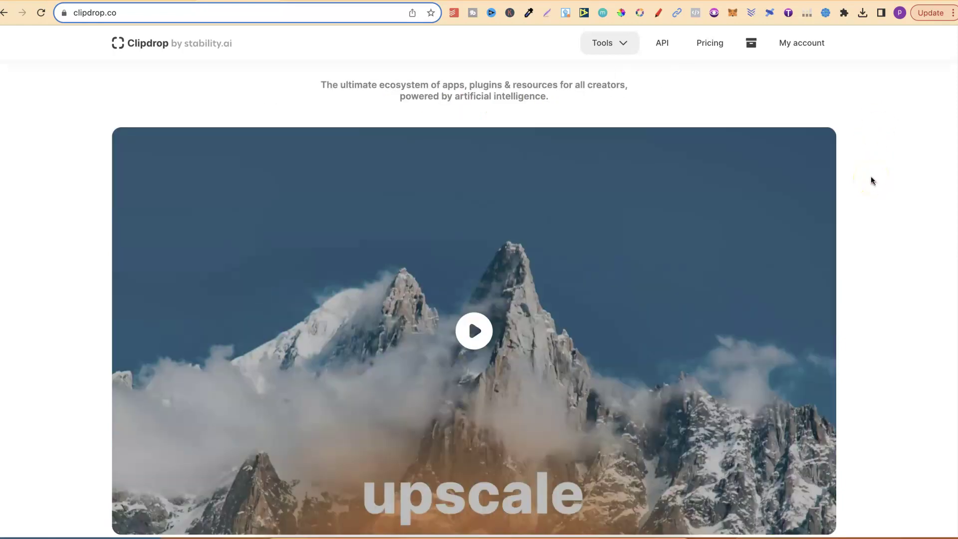
pyautogui.scroll(-8, 871, 180)
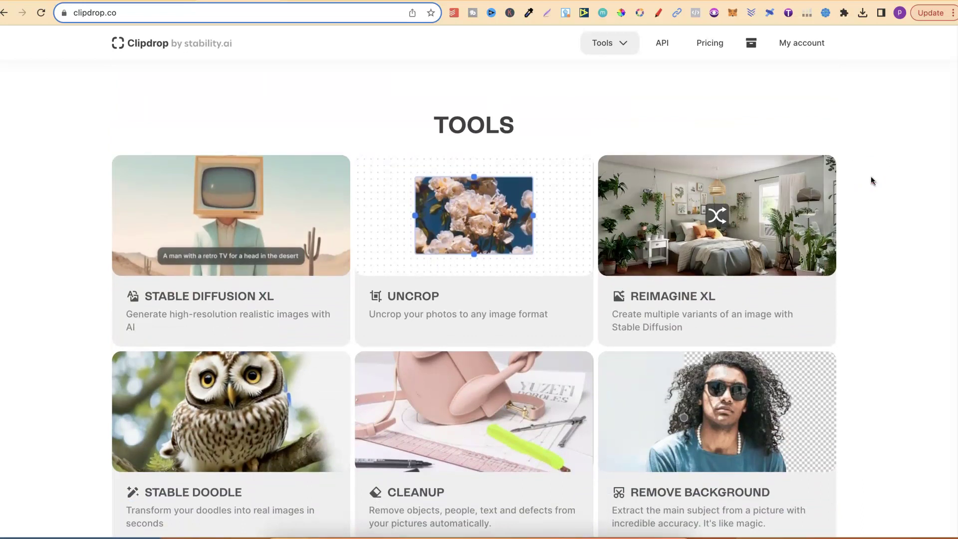
pyautogui.scroll(-5, 871, 180)
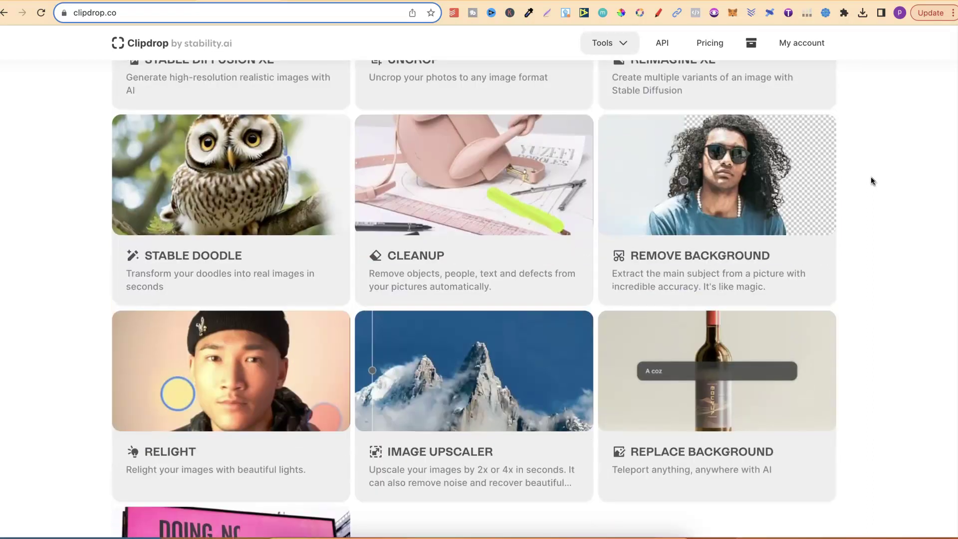
pyautogui.moveTo(787, 252)
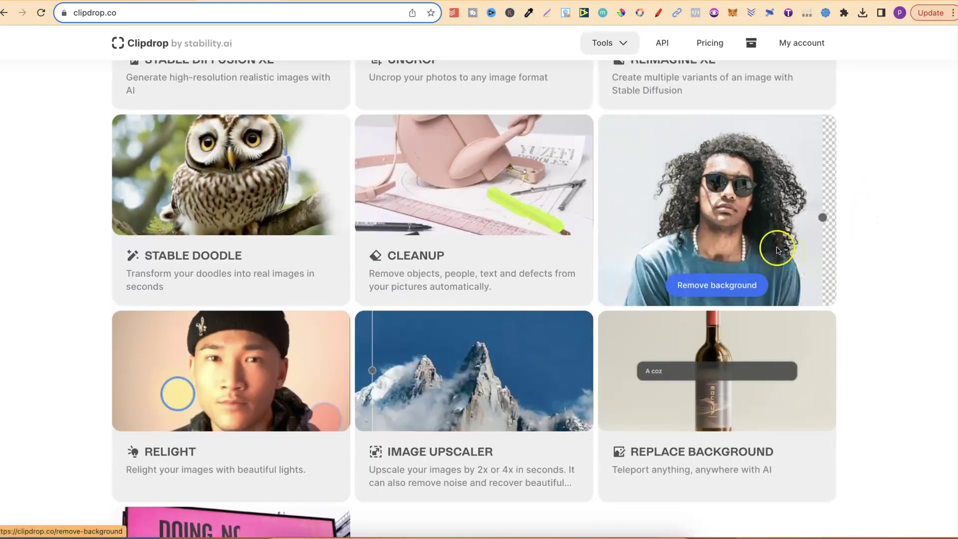
pyautogui.click(709, 43)
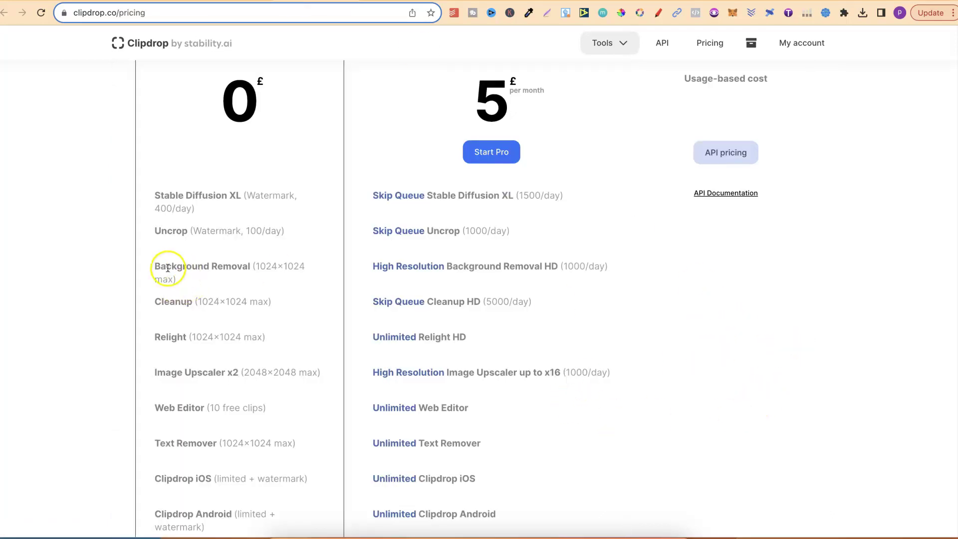
# - Check the Background Removal limits and go to the Remove Background upload page
pyautogui.click(219, 268)
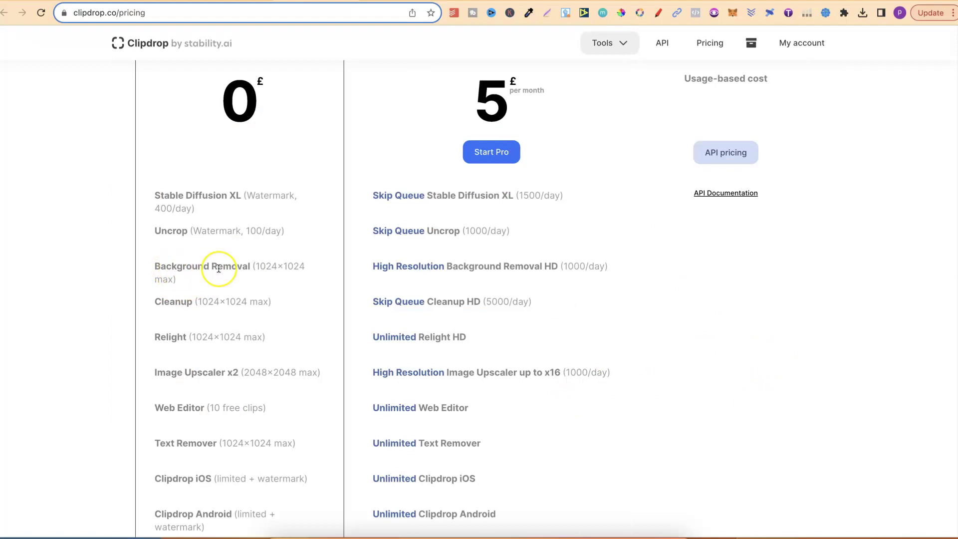
pyautogui.click(264, 271)
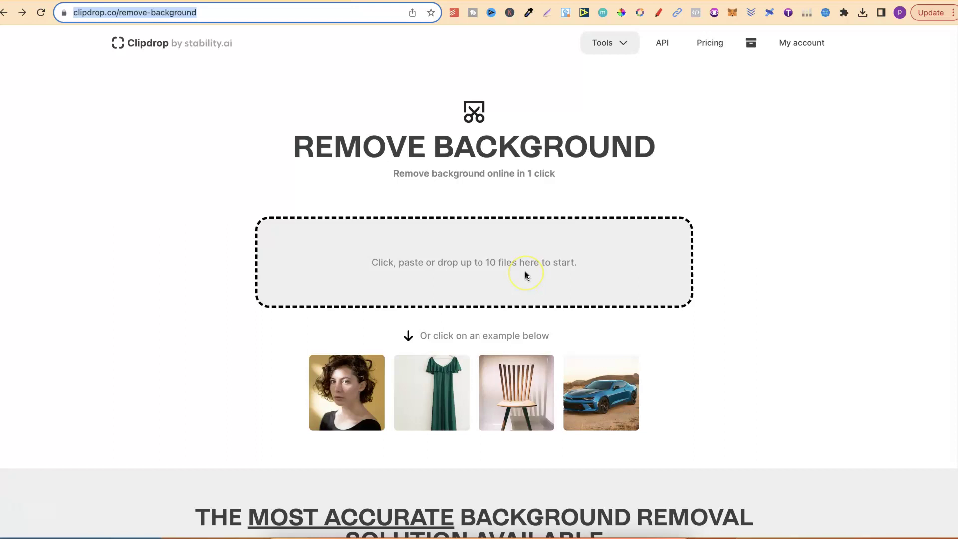
# - Drag the four-feather clip-art PNG from recent downloads into the Remove Background drop zone
pyautogui.click(862, 15)
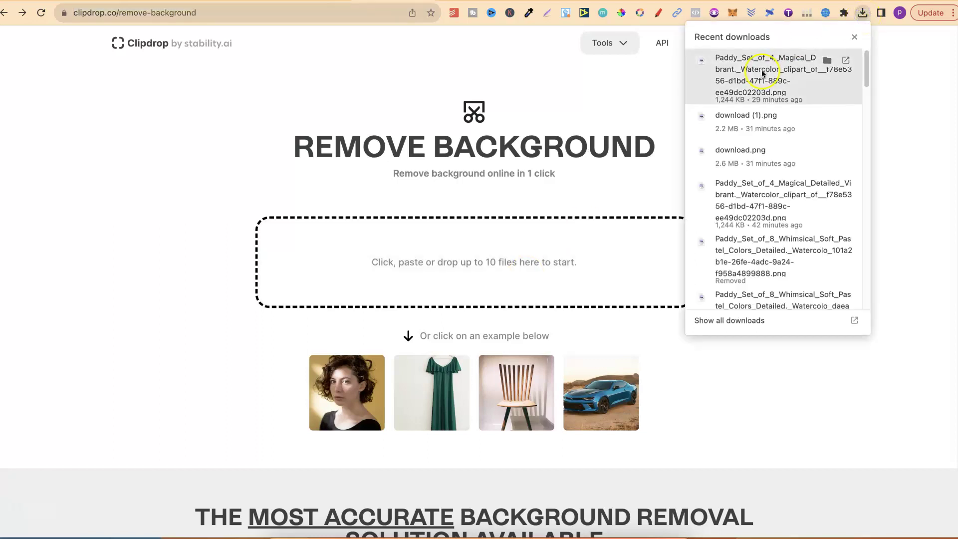
pyautogui.moveTo(762, 73)
pyautogui.mouseDown()
pyautogui.moveTo(561, 184)
pyautogui.moveTo(491, 262)
pyautogui.mouseUp()
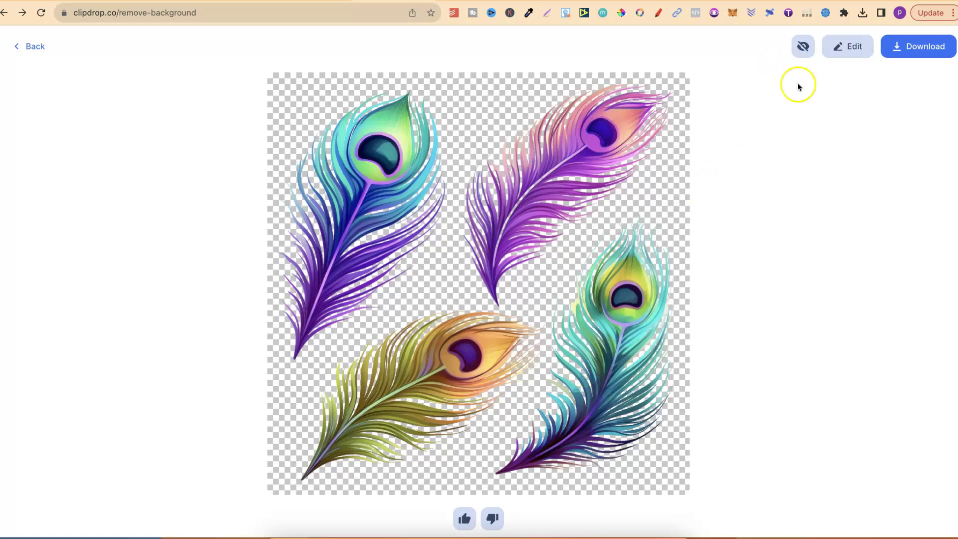
# - Toggle the feathers between original white and removed background, then switch to the potted-plants image
pyautogui.click(798, 48)
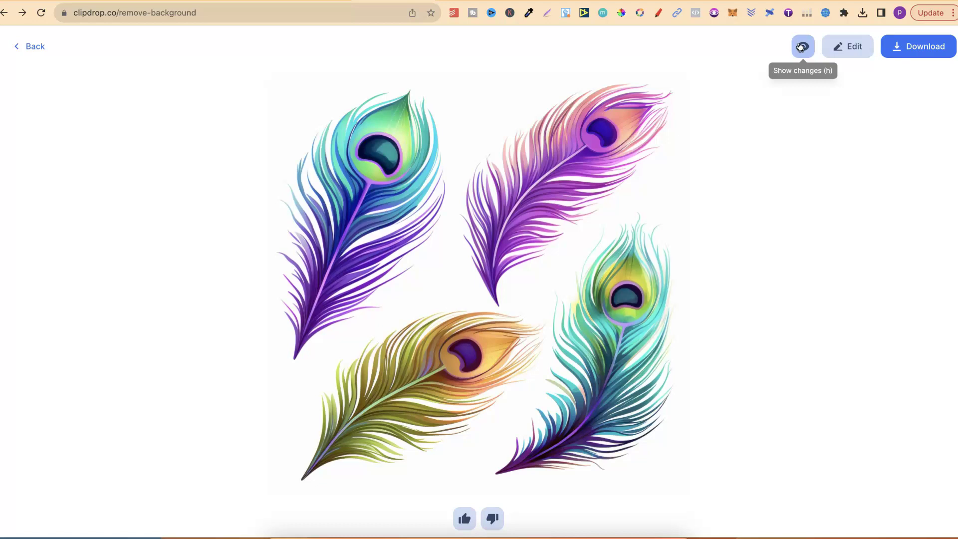
pyautogui.click(800, 46)
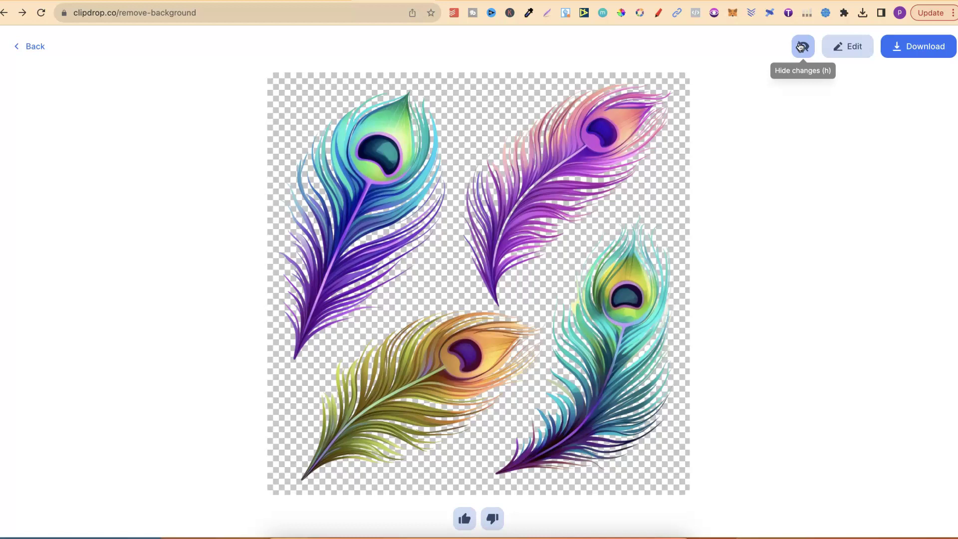
pyautogui.click(554, 14)
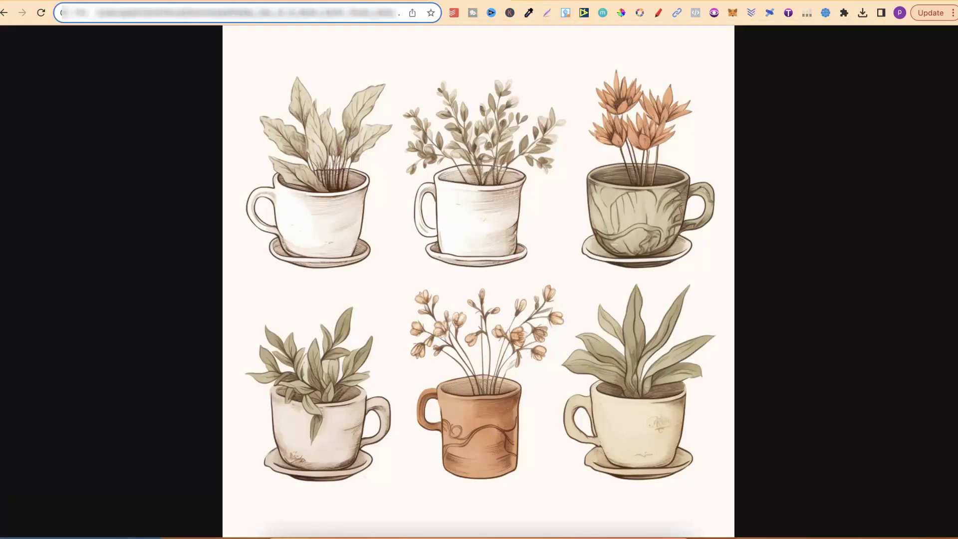
# - Inspect the teacup-plants image up close, show its removed background, then switch to the kittens image
pyautogui.click(686, 170)
pyautogui.click(699, 185)
pyautogui.click(724, 47)
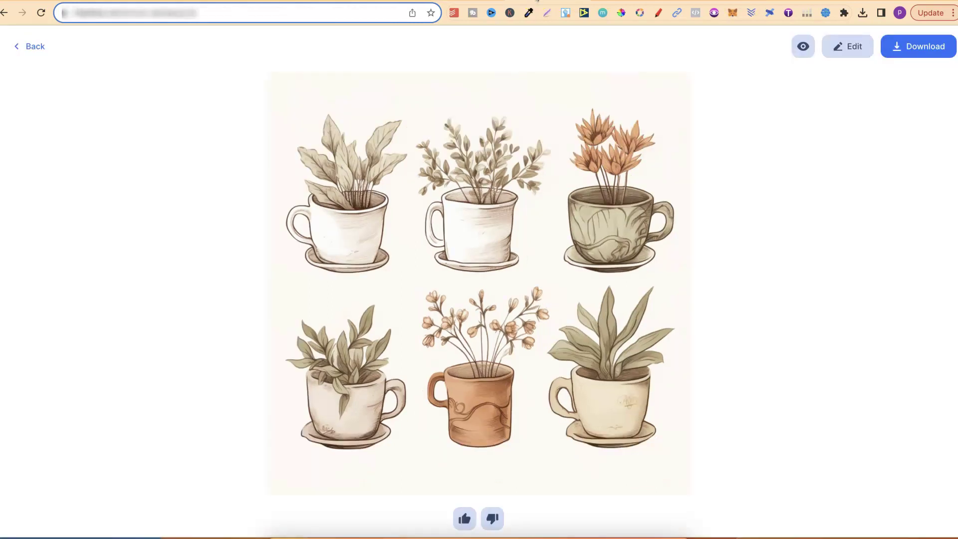
pyautogui.click(803, 47)
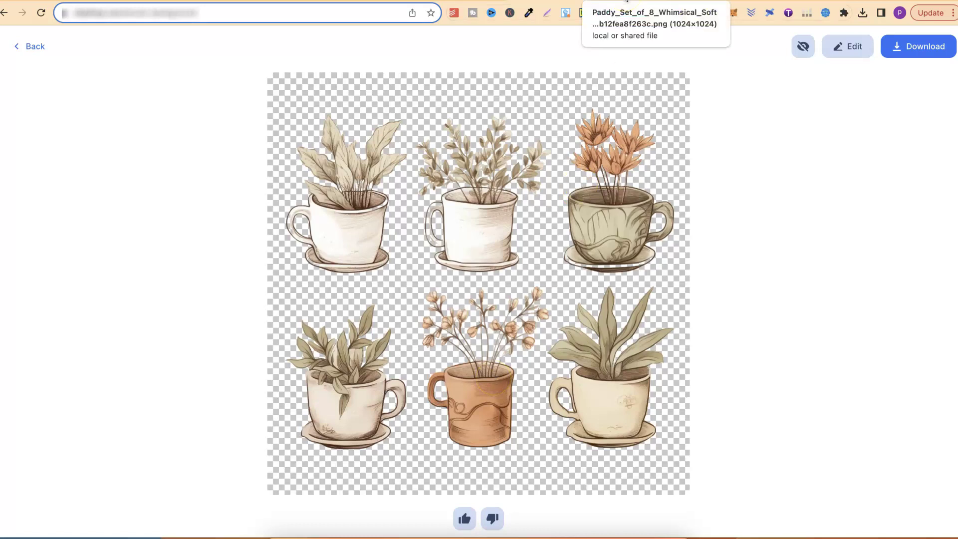
pyautogui.click(627, 1)
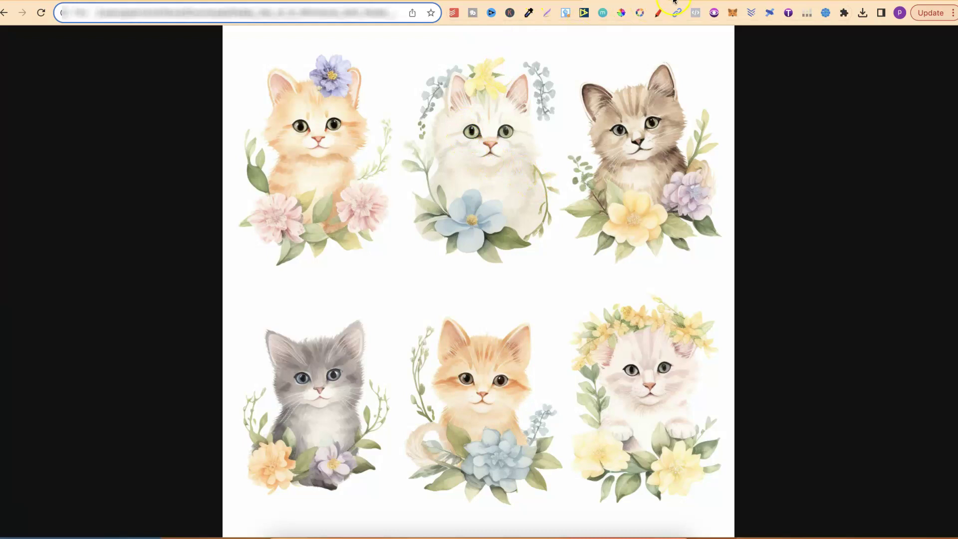
# - Close the viewer, show the kittens without background, and open the teacup-mice image
pyautogui.press('Escape')
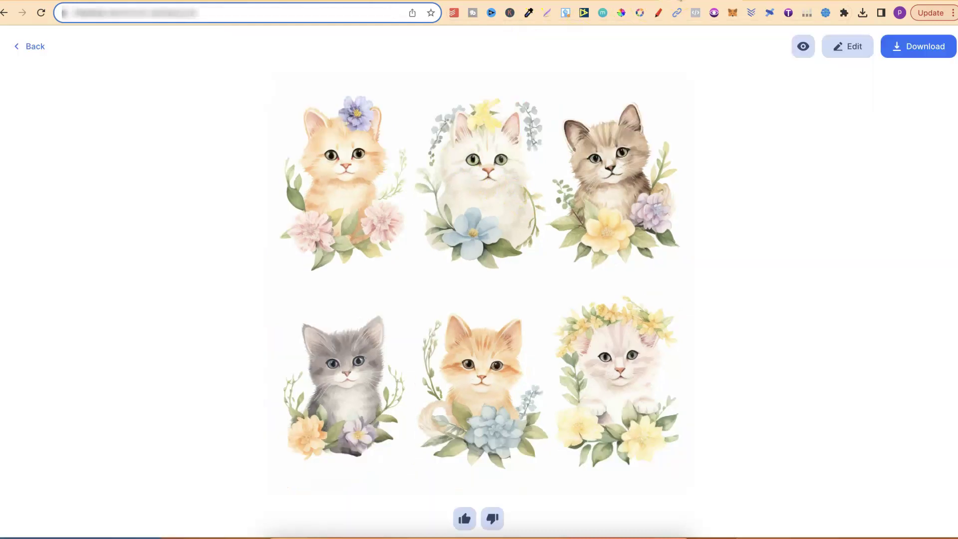
pyautogui.click(804, 56)
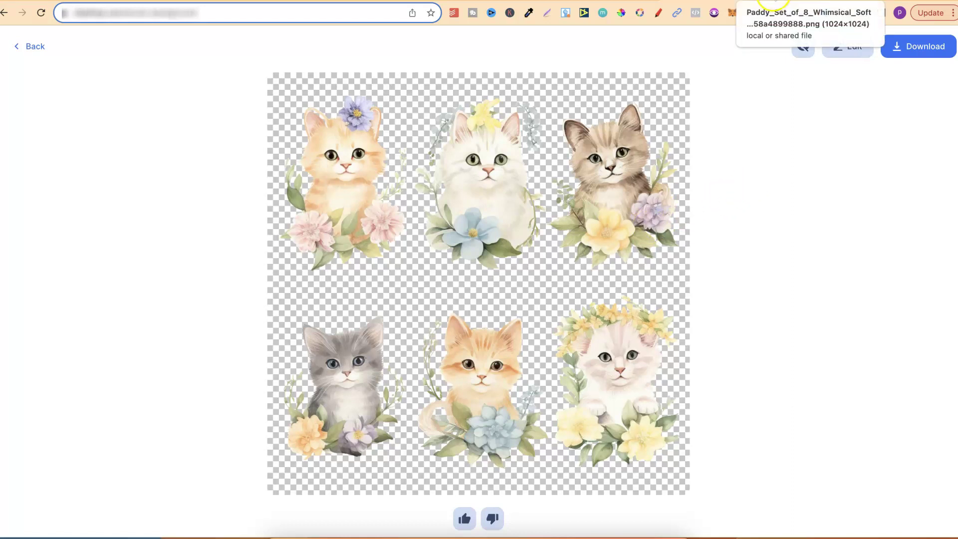
pyautogui.click(773, 2)
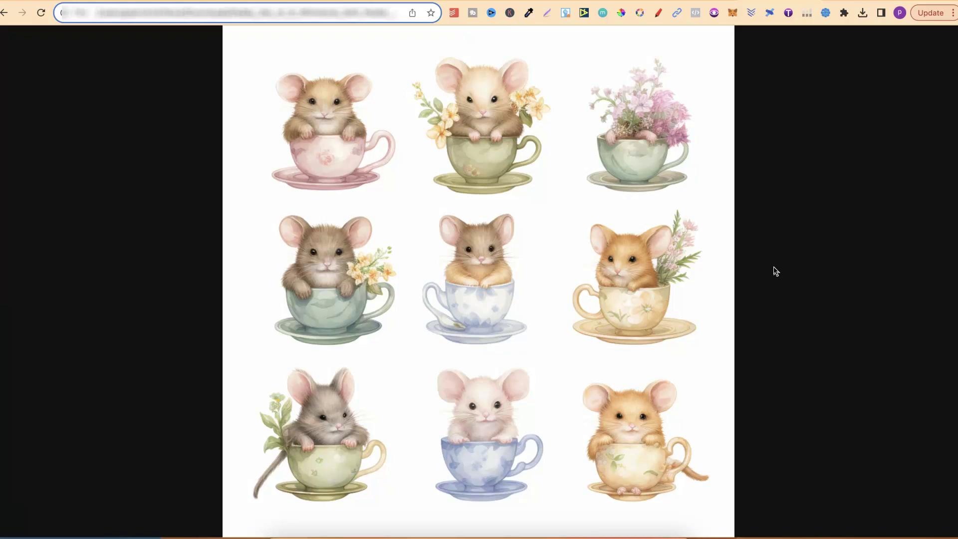
# - Enlarge the teacup-mice image, then return to Clipdrop and show the mice without background
pyautogui.click(649, 94)
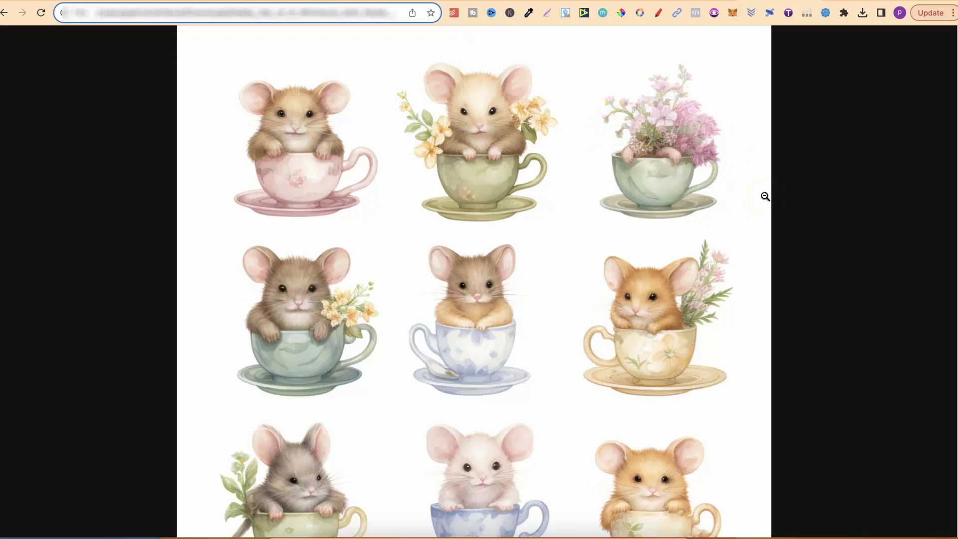
pyautogui.click(806, 35)
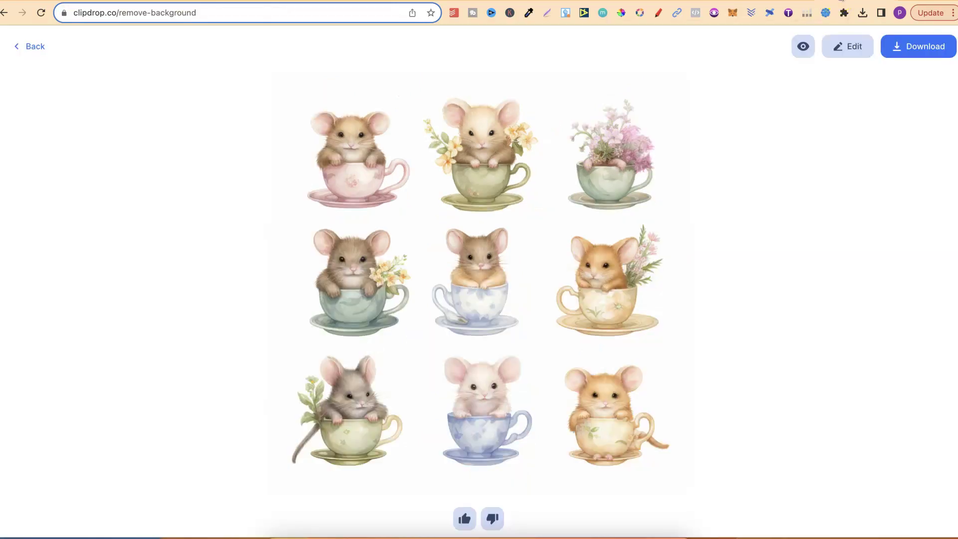
pyautogui.click(821, 94)
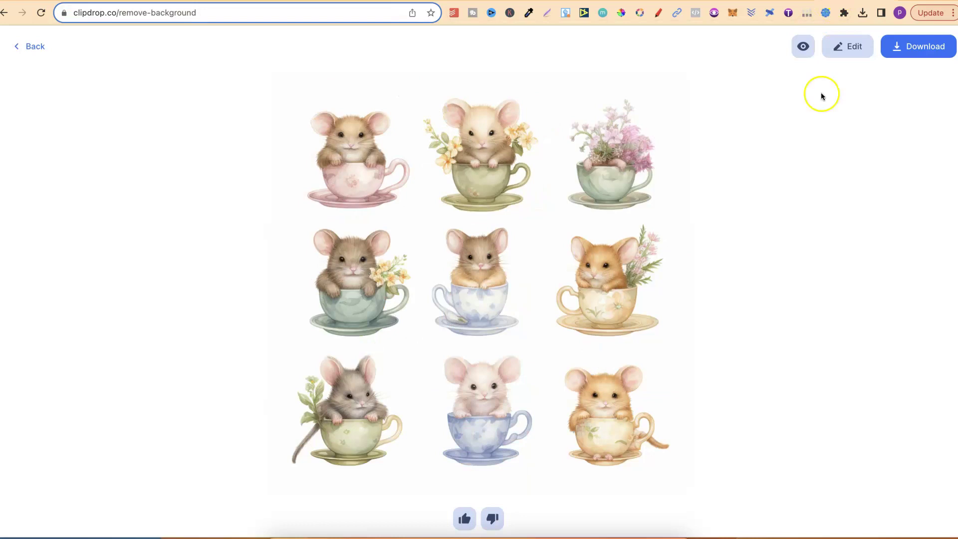
pyautogui.click(805, 48)
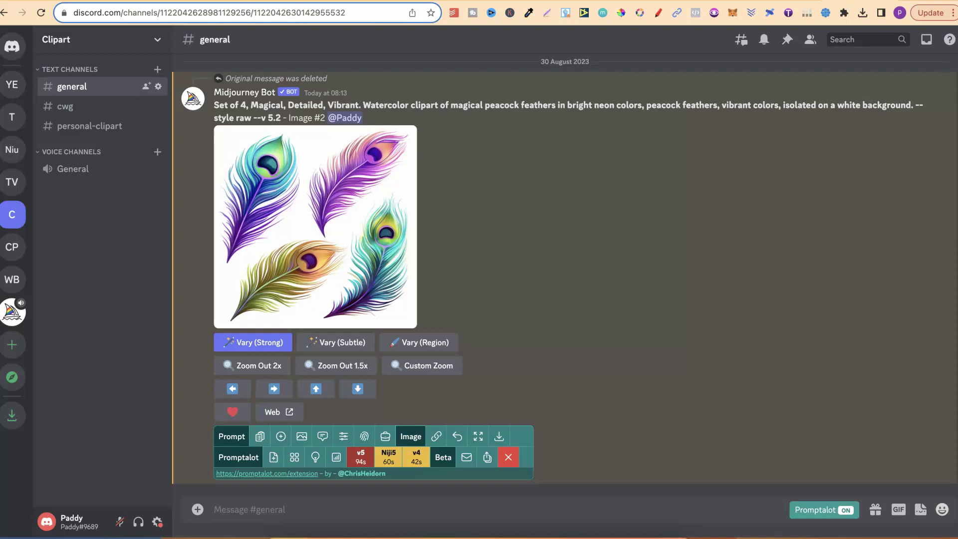
# - Download the Midjourney peacock-feather image from Discord's Clipart general channel
pyautogui.click(496, 437)
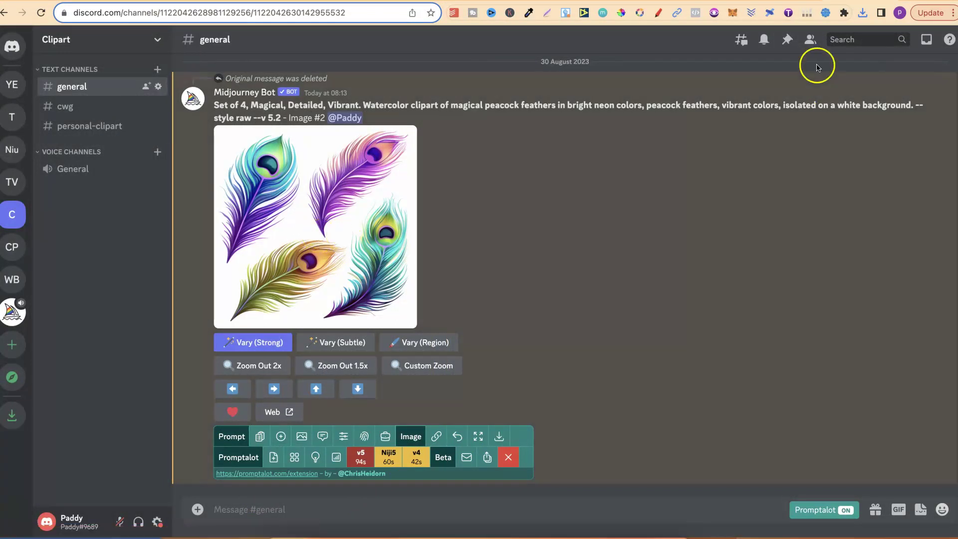
# - Drop the peacock-feather PNG into Remove Background and download the 1,426 KB transparent result
pyautogui.click(860, 15)
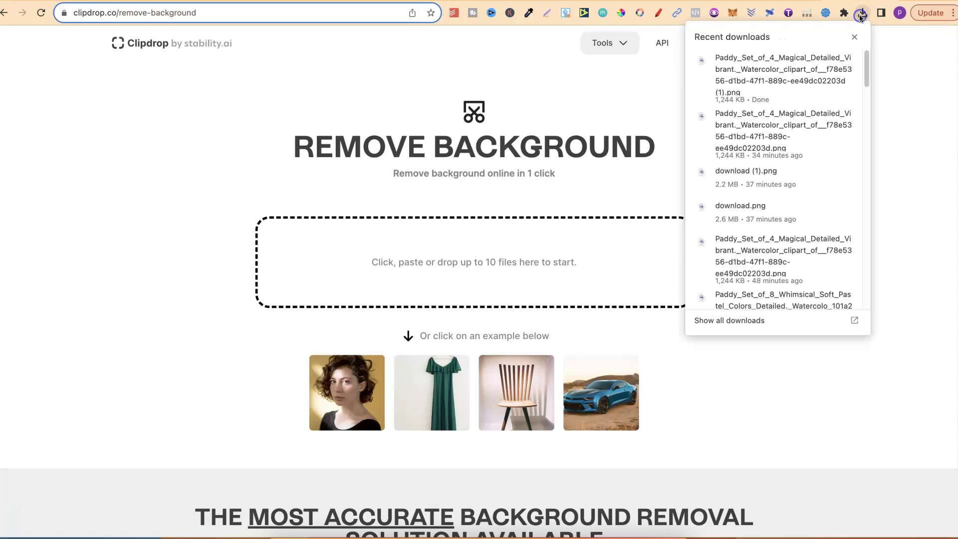
pyautogui.moveTo(728, 70); pyautogui.dragTo(504, 260)
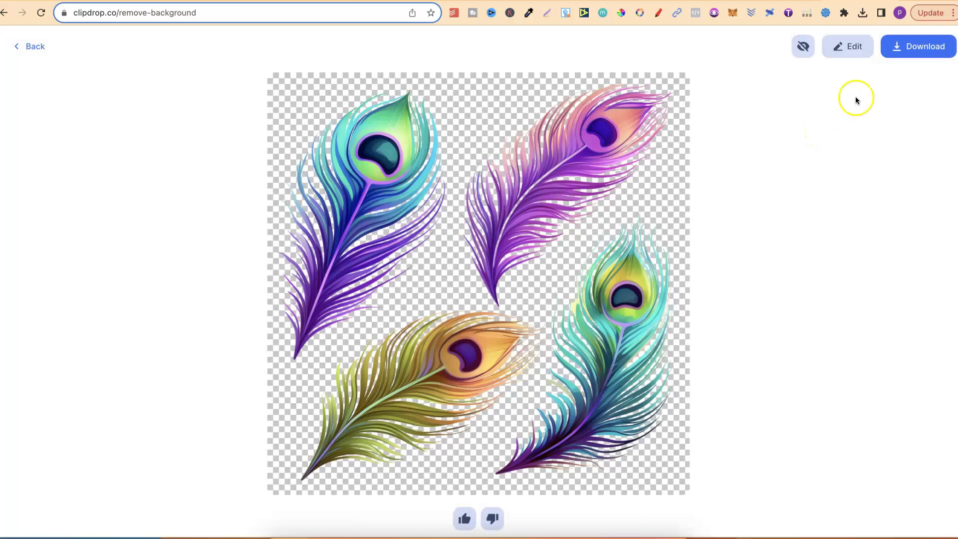
pyautogui.click(896, 48)
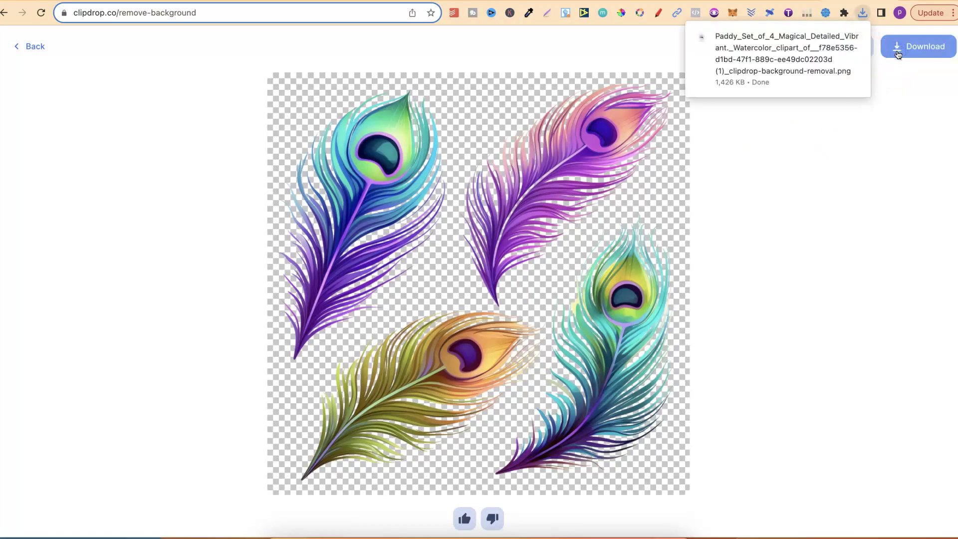
# - Upload the transparent peacock-feather PNG to bigjpg and start a 4x Artwork upscale
pyautogui.click(853, 1)
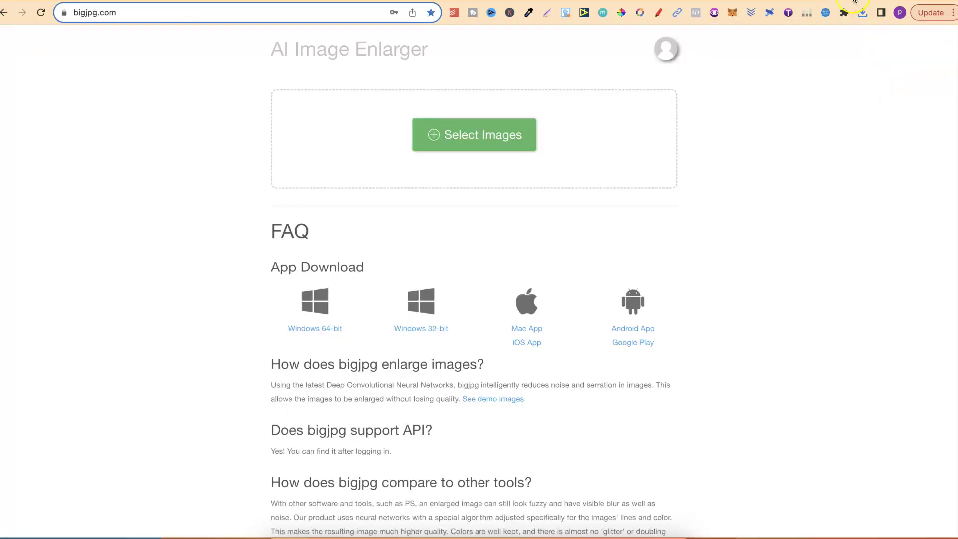
pyautogui.click(861, 12)
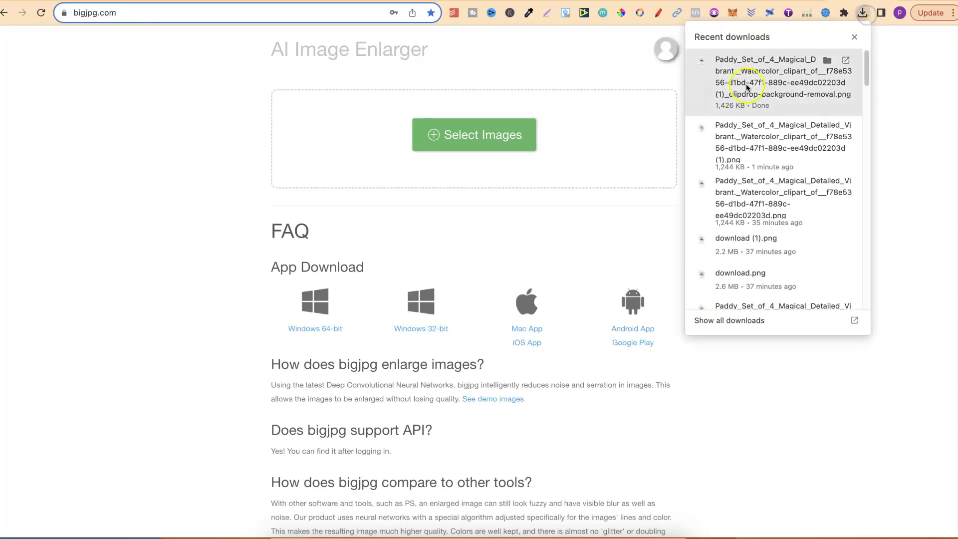
pyautogui.moveTo(747, 85); pyautogui.dragTo(425, 149)
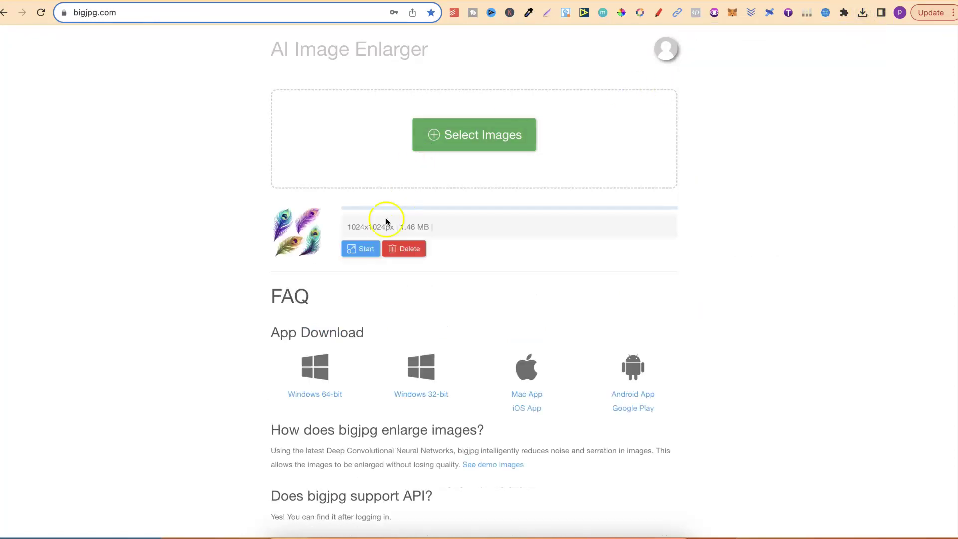
pyautogui.click(368, 248)
pyautogui.click(433, 142)
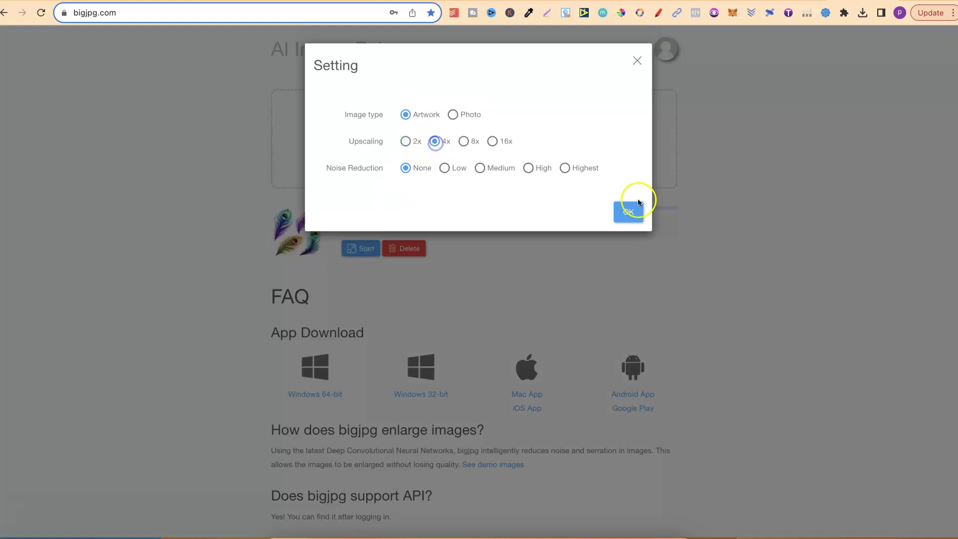
pyautogui.click(628, 213)
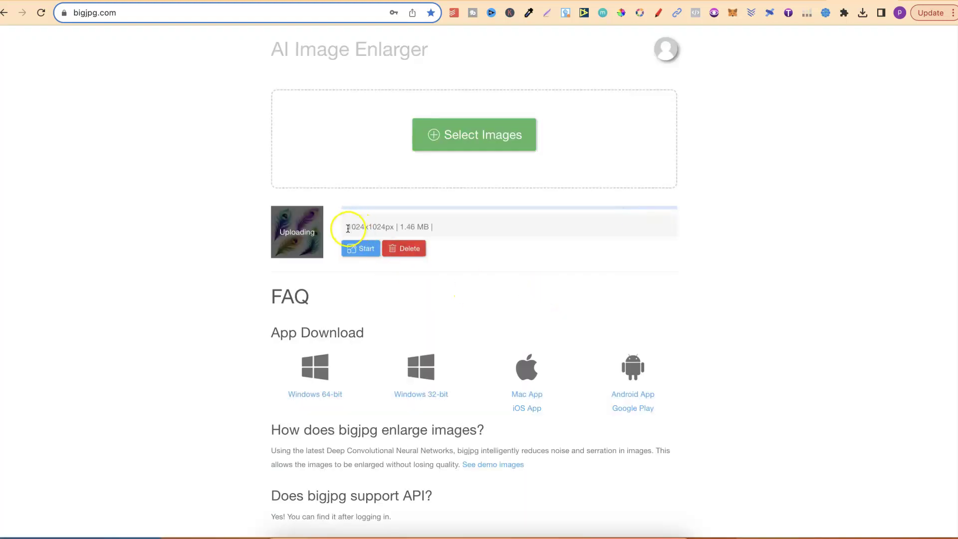
# - Check the feather image's 1024x1024 size in the enlarging job, then clear the highlight
pyautogui.moveTo(348, 228); pyautogui.dragTo(387, 228)
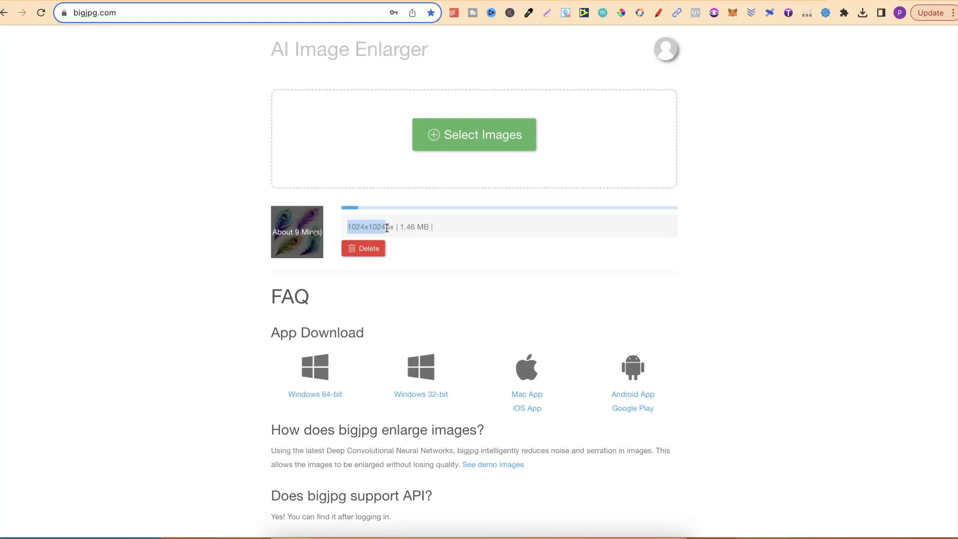
pyautogui.click(404, 226)
pyautogui.click(547, 262)
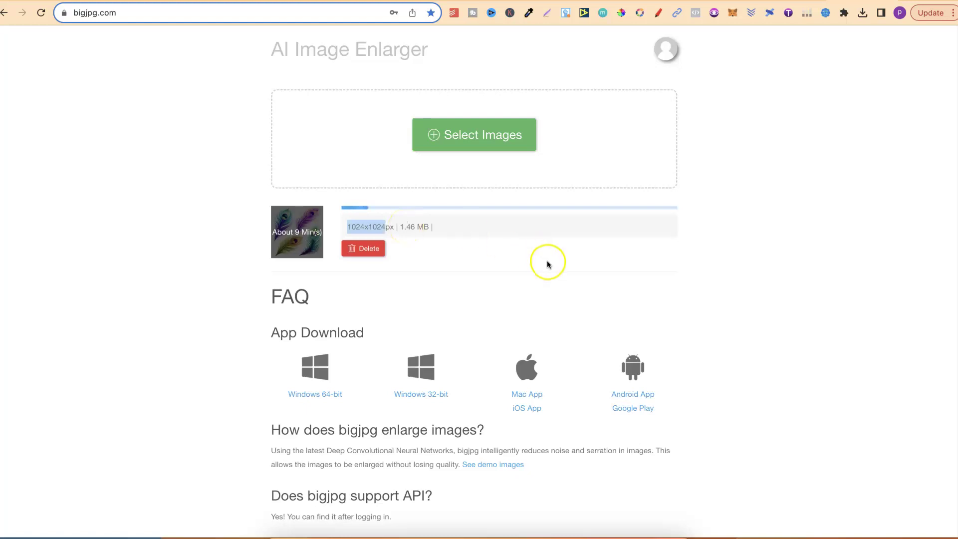